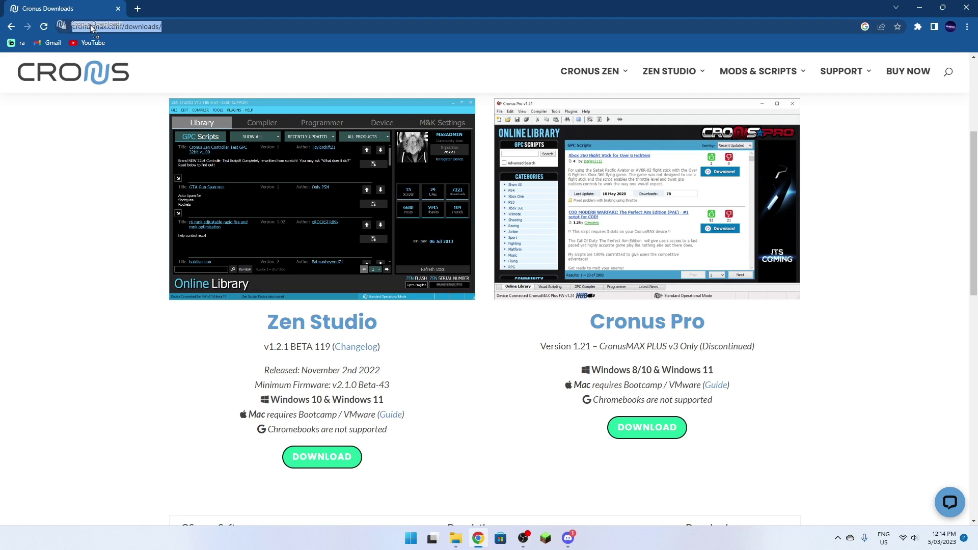
- Reveal and highlight the cronusmax.com/downloads address, then deselect it
click(161, 27)
drag(213, 26, 51, 32)
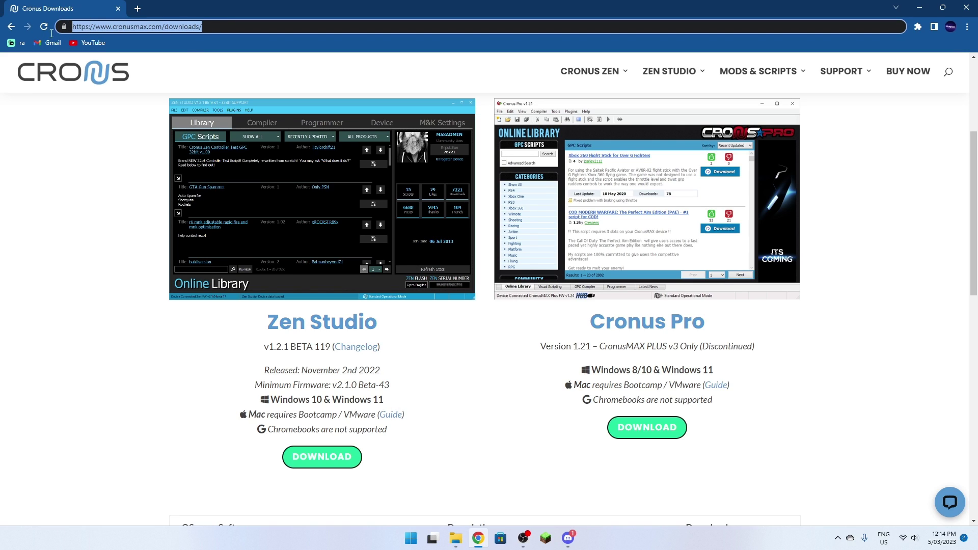
click(107, 236)
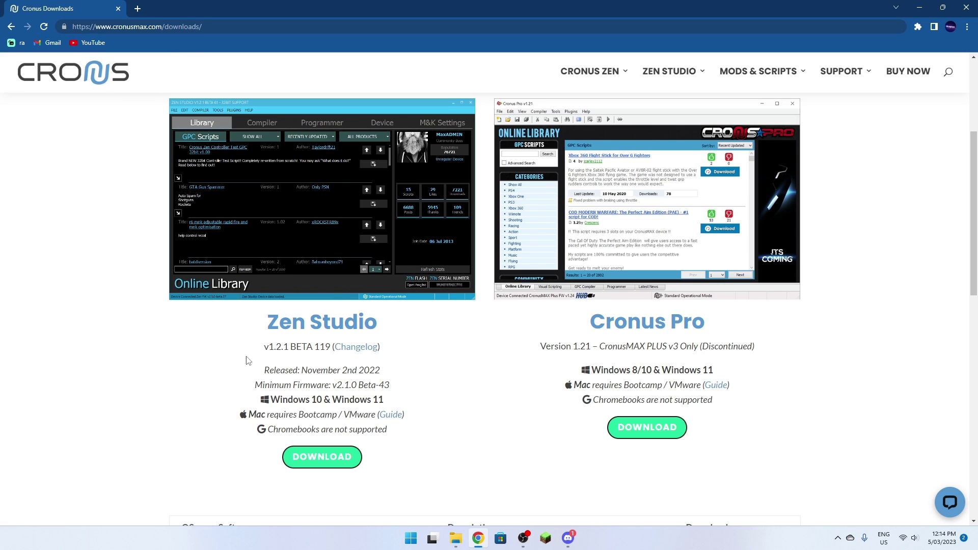
- Download the Zen Studio installer and the Collective Minds Firmware Update Tool
click(328, 457)
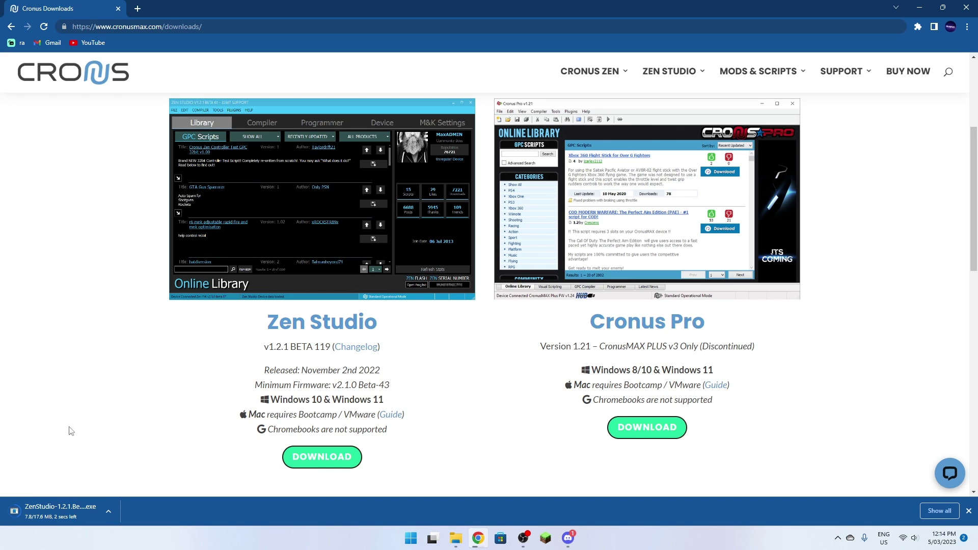
scroll(188, 264, down, 2)
scroll(191, 262, down, 1)
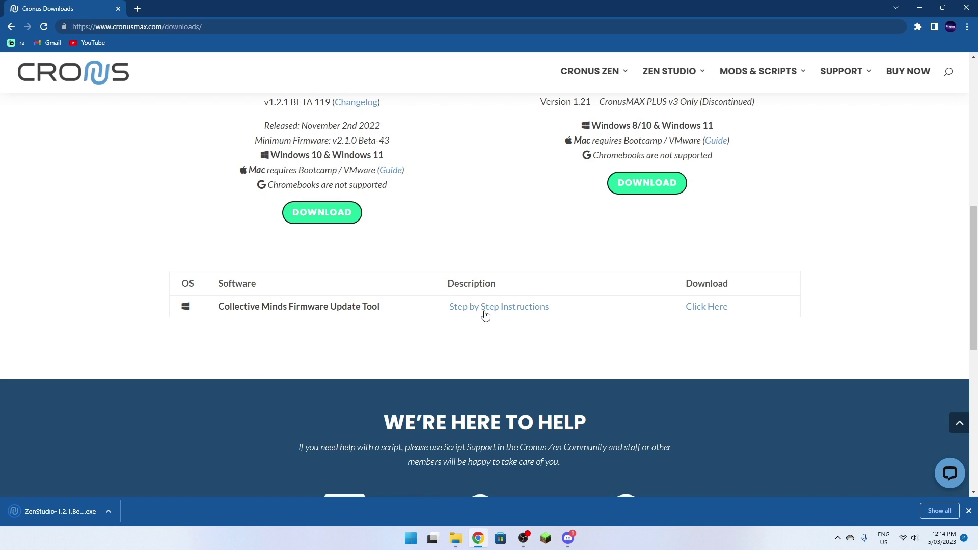
click(711, 309)
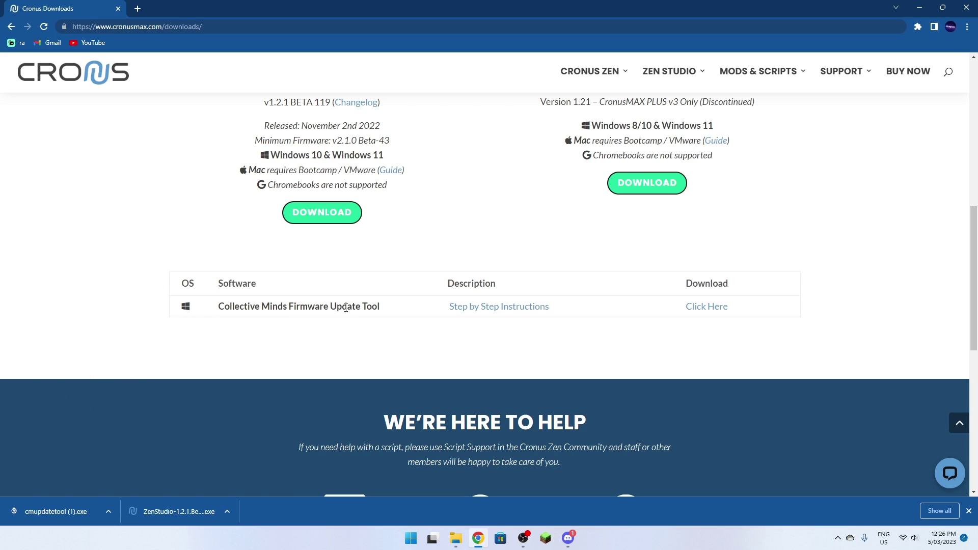
- Run cmupdatetool.exe and flash the Cronus ZEN with the latest firmware, 2.1.0-beta.47
click(52, 513)
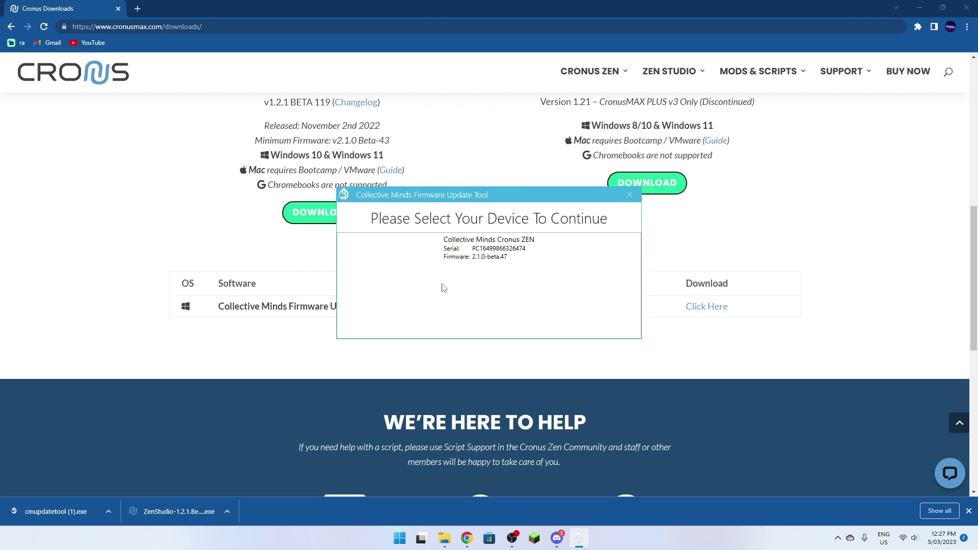
click(445, 253)
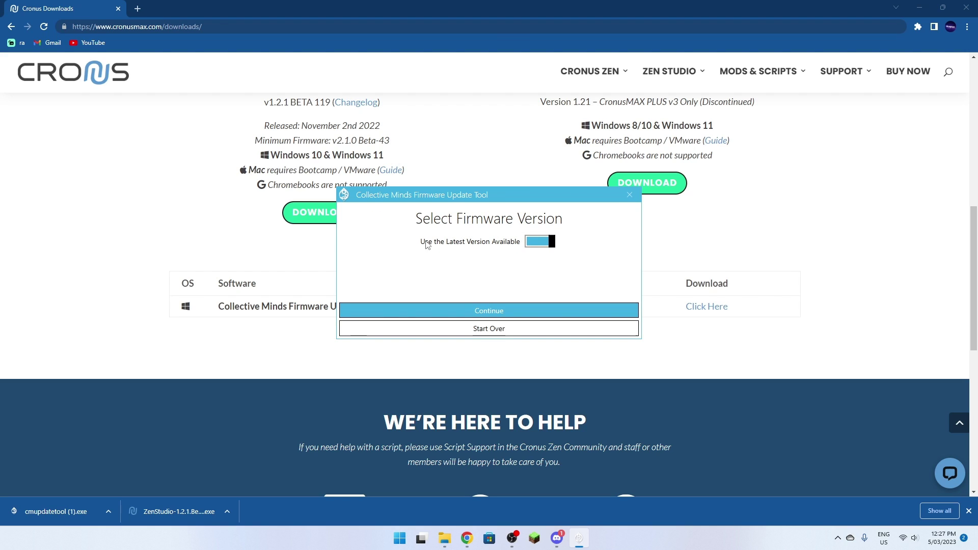
click(464, 314)
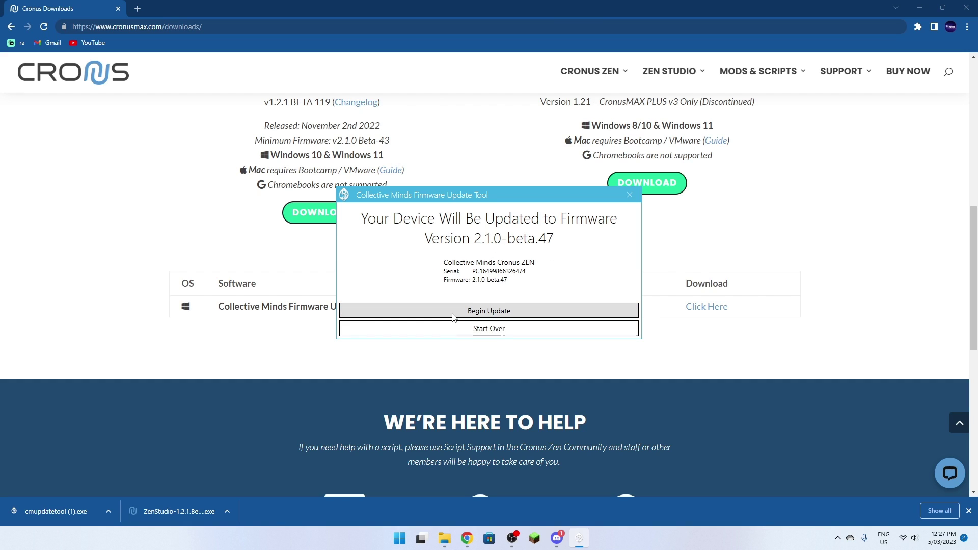
click(464, 312)
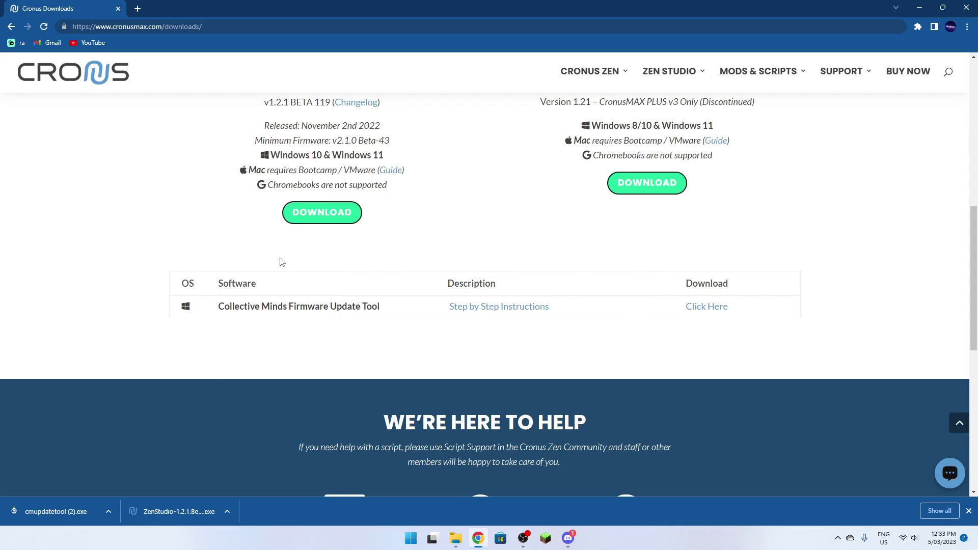
- Launch Zen Studio and show the Programmer gamepack list for the Cronus Zen
click(177, 514)
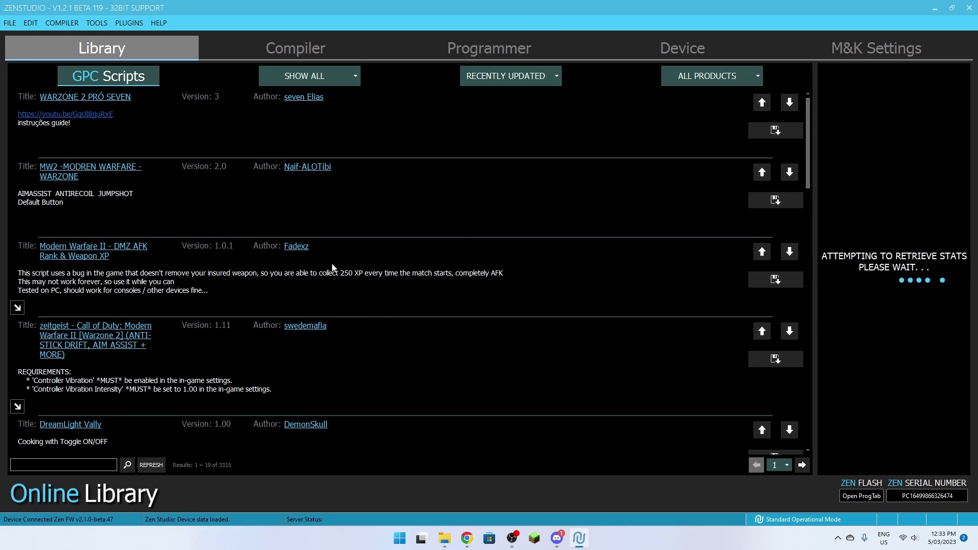
click(462, 48)
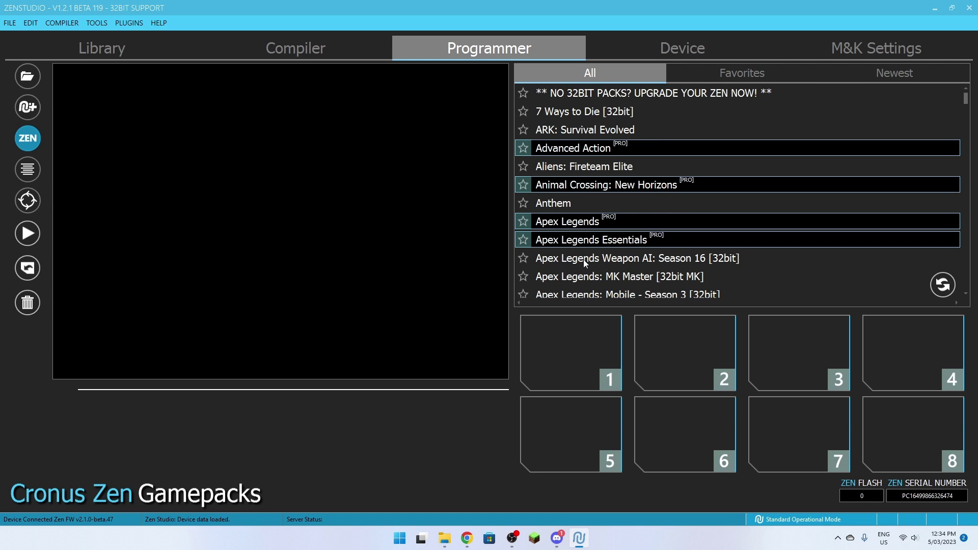
scroll(592, 229, down, 1)
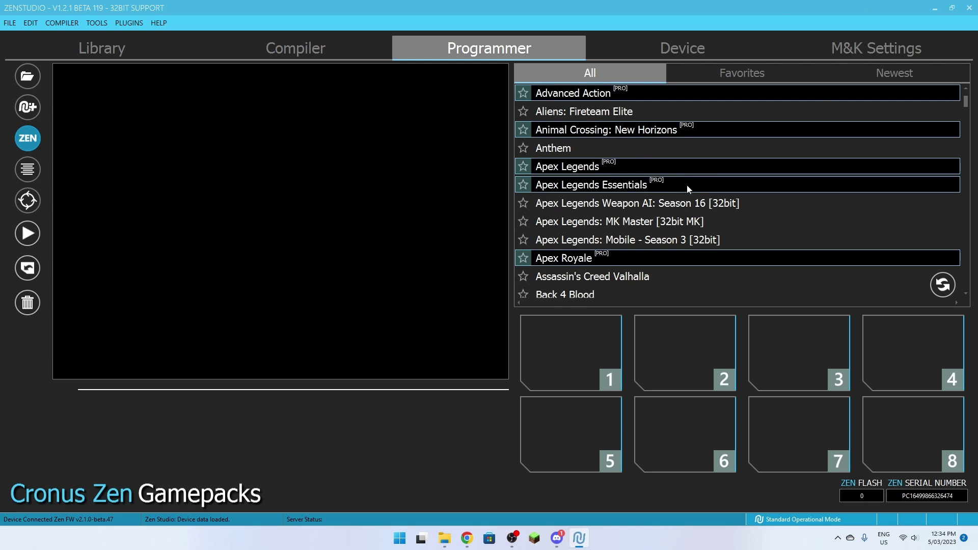
scroll(675, 167, down, 5)
scroll(675, 166, down, 5)
scroll(701, 205, down, 4)
scroll(658, 191, down, 4)
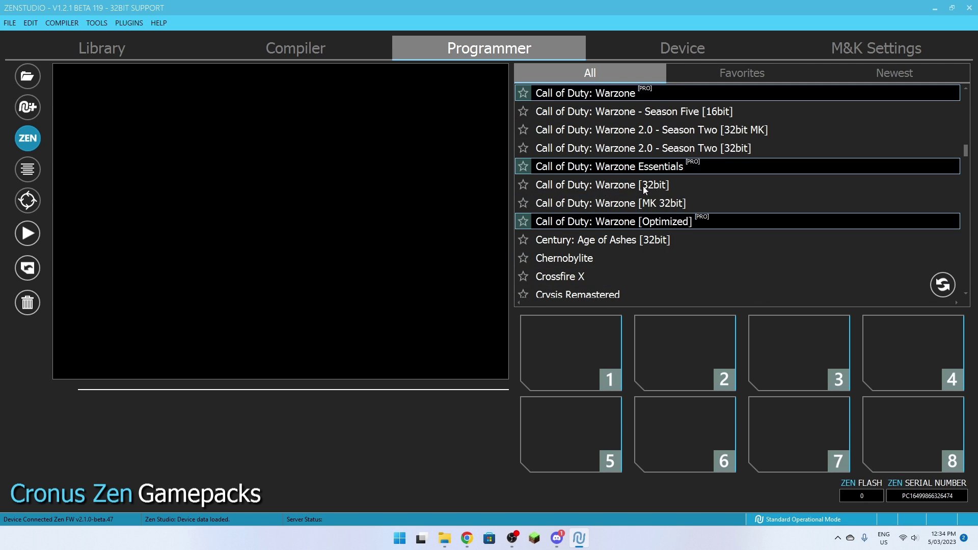
scroll(643, 186, down, 6)
scroll(640, 206, down, 1)
- Place the Forza Horizon 5 gamepack into slot 1 and move its configuration dialog aside
click(603, 258)
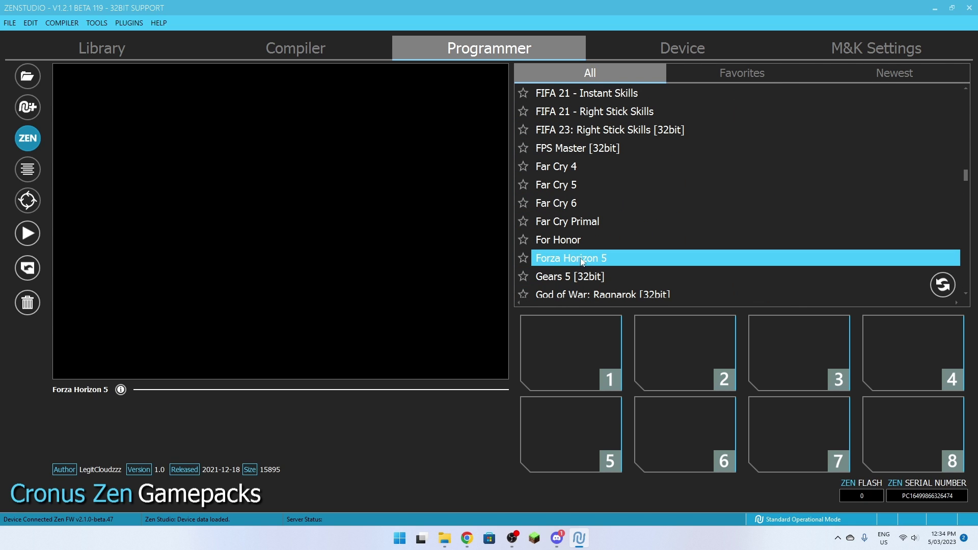
drag(643, 255, 583, 344)
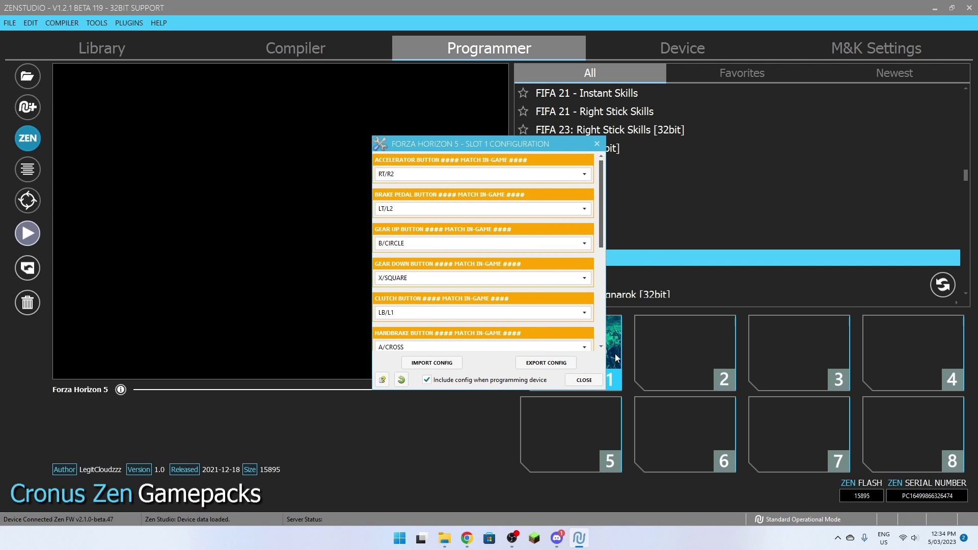
mouse_move(520, 144)
mouse_down()
mouse_move(328, 127)
mouse_move(462, 149)
mouse_up()
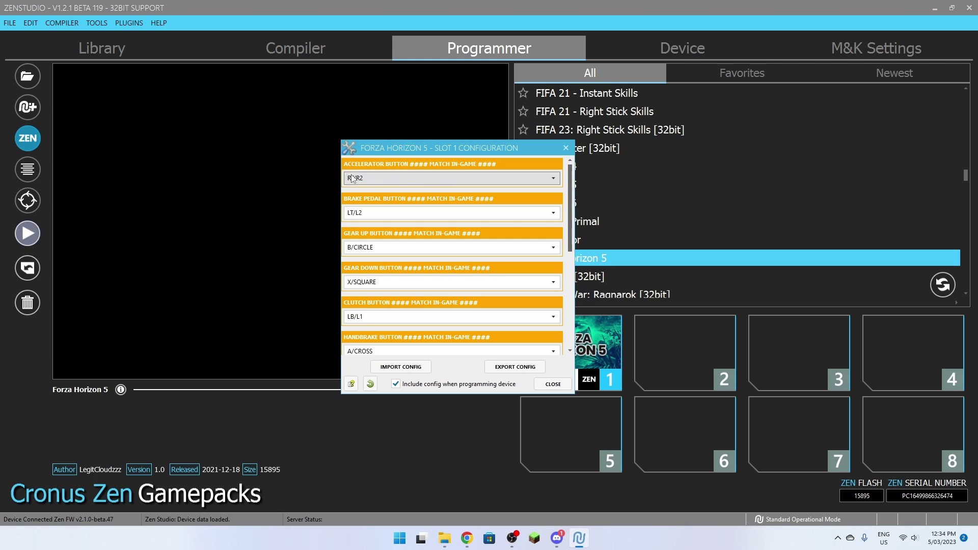
scroll(403, 228, down, 1)
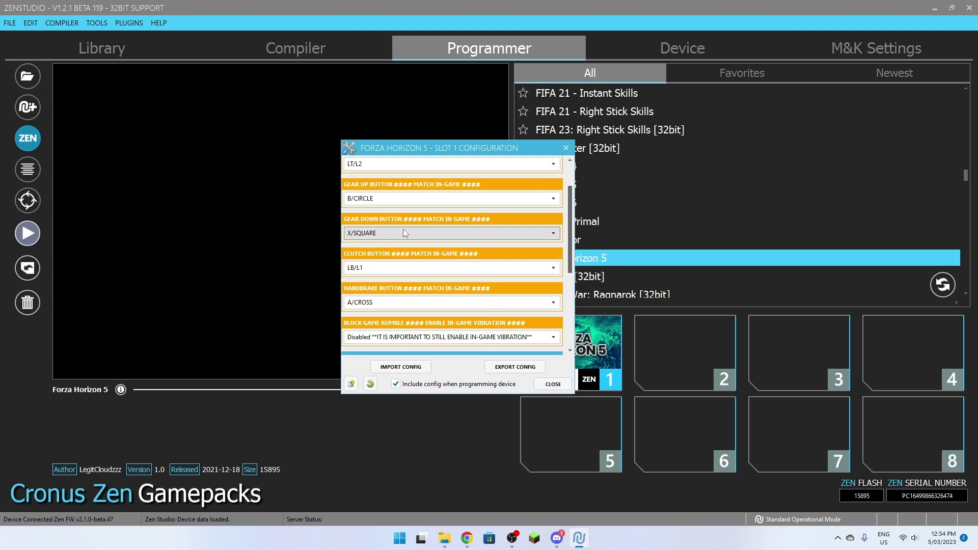
scroll(478, 261, down, 1)
scroll(439, 297, down, 1)
scroll(393, 268, down, 1)
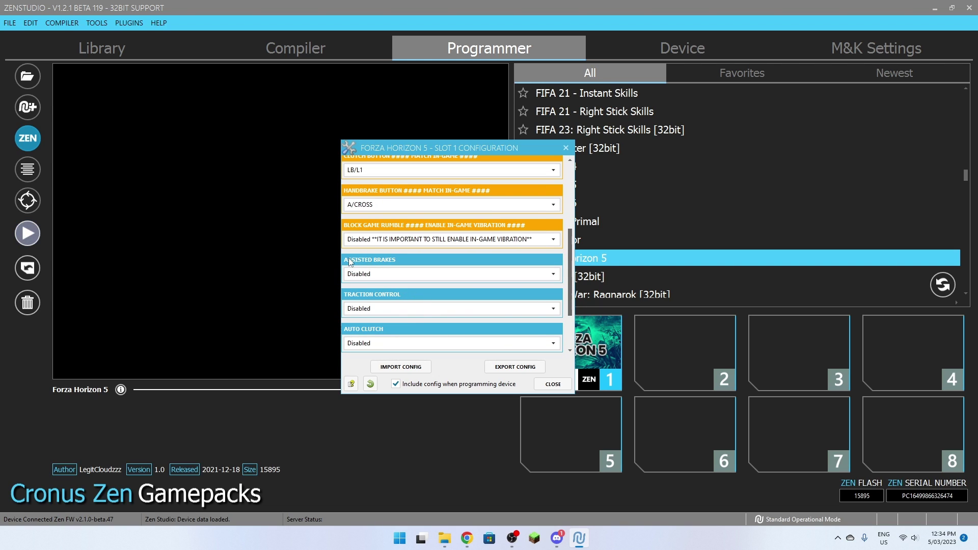
scroll(400, 269, down, 1)
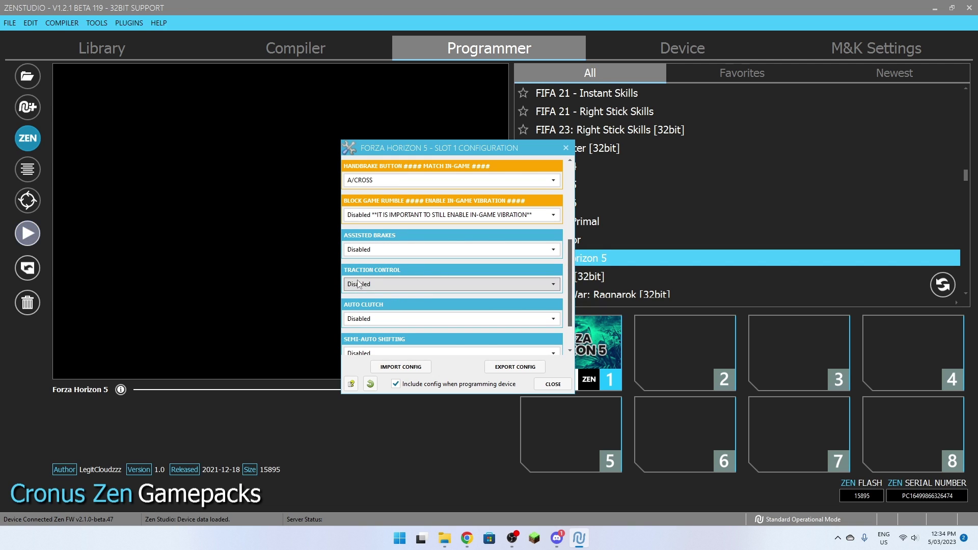
scroll(414, 304, down, 2)
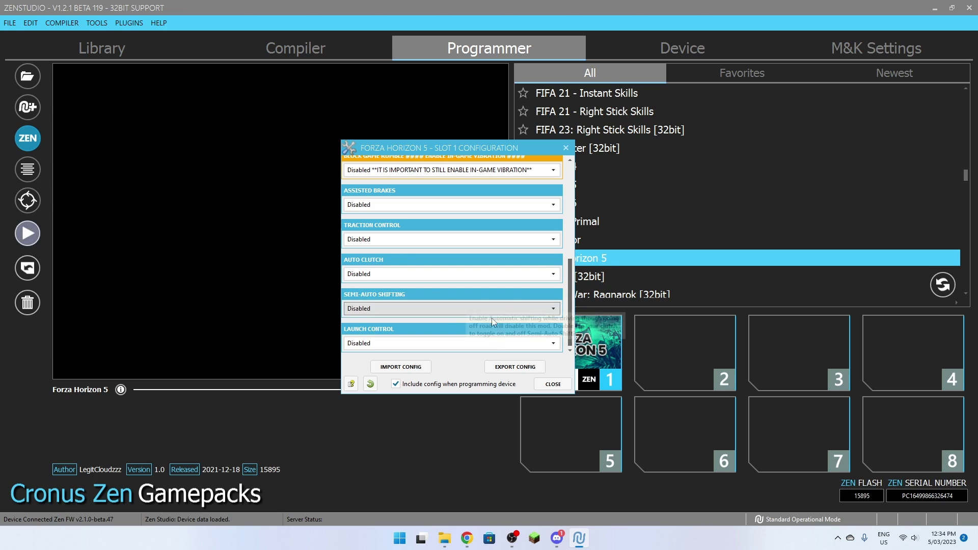
- Enable Semi-Auto Shifting and Auto Clutch while keeping Traction Control disabled
click(383, 310)
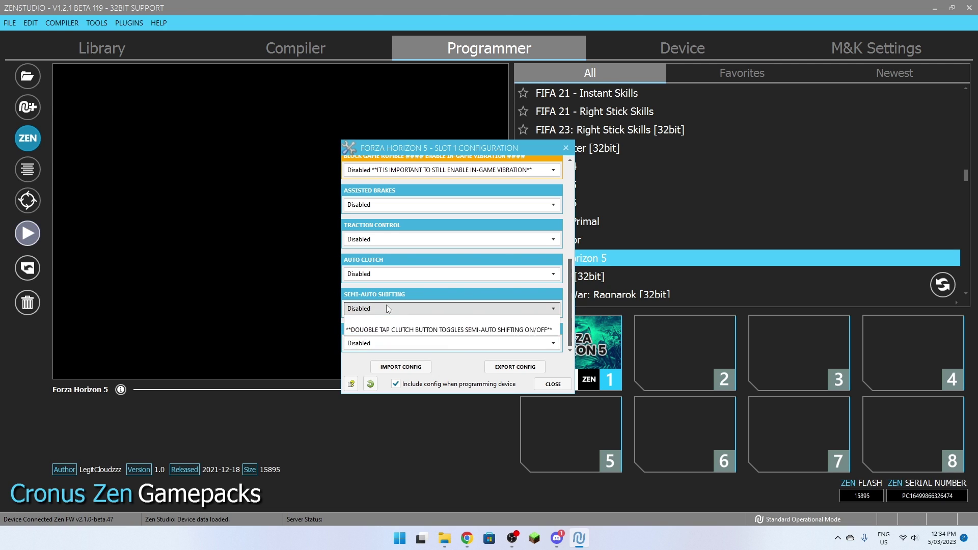
click(370, 333)
click(416, 273)
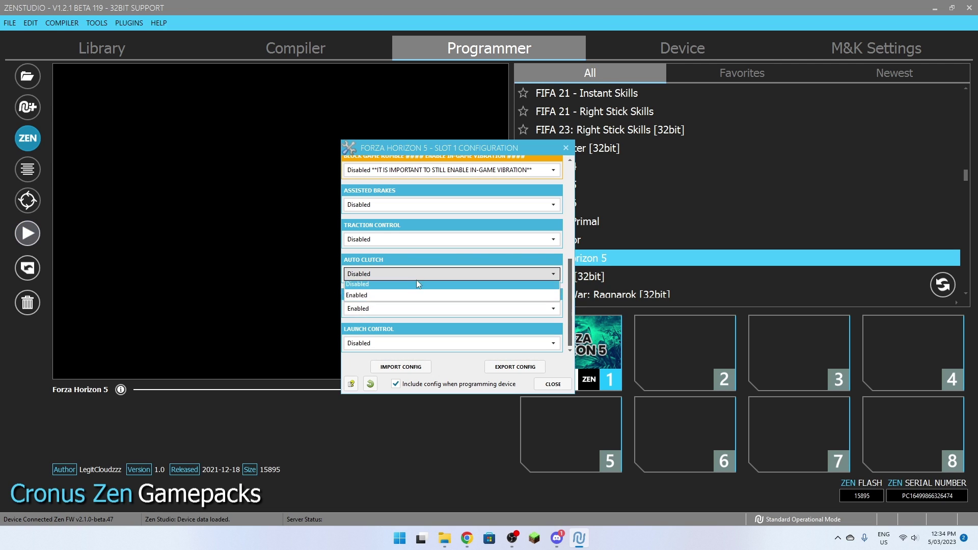
click(397, 299)
click(384, 242)
click(395, 251)
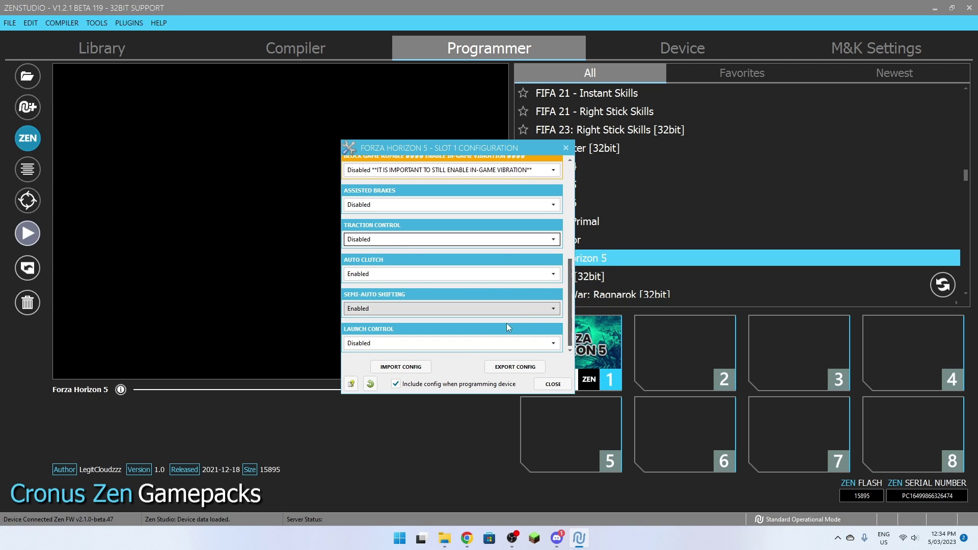
- Close the configuration and program the Forza Horizon 5 gamepack to the device, acknowledging success
click(552, 383)
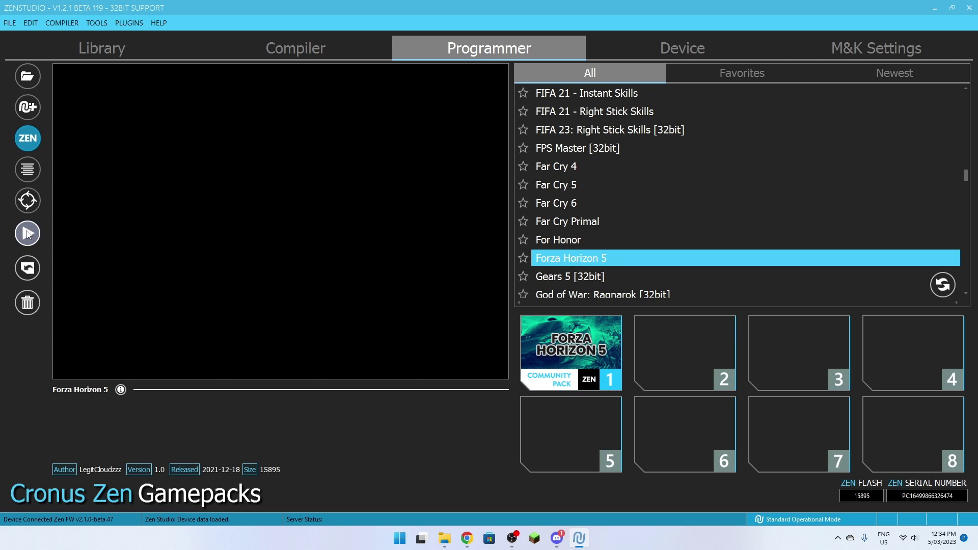
click(27, 234)
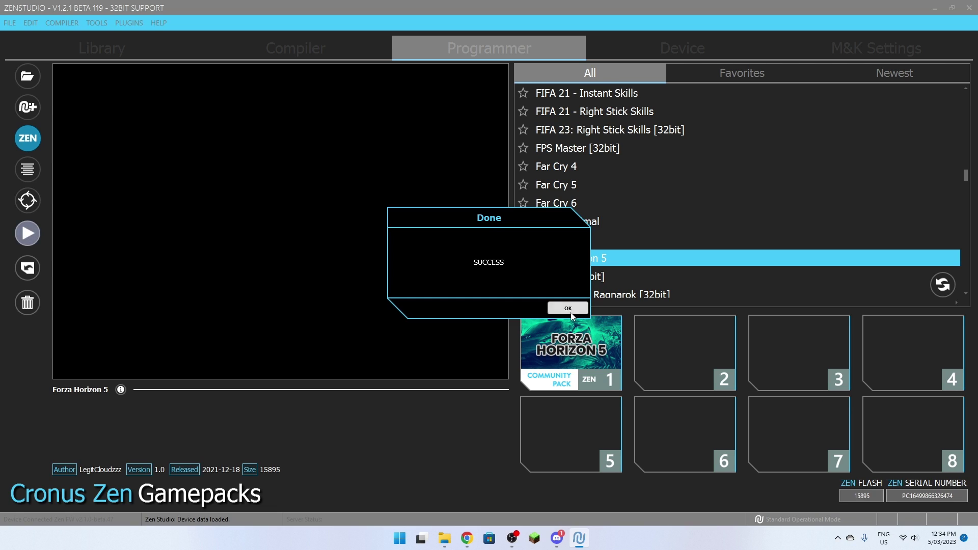
click(569, 312)
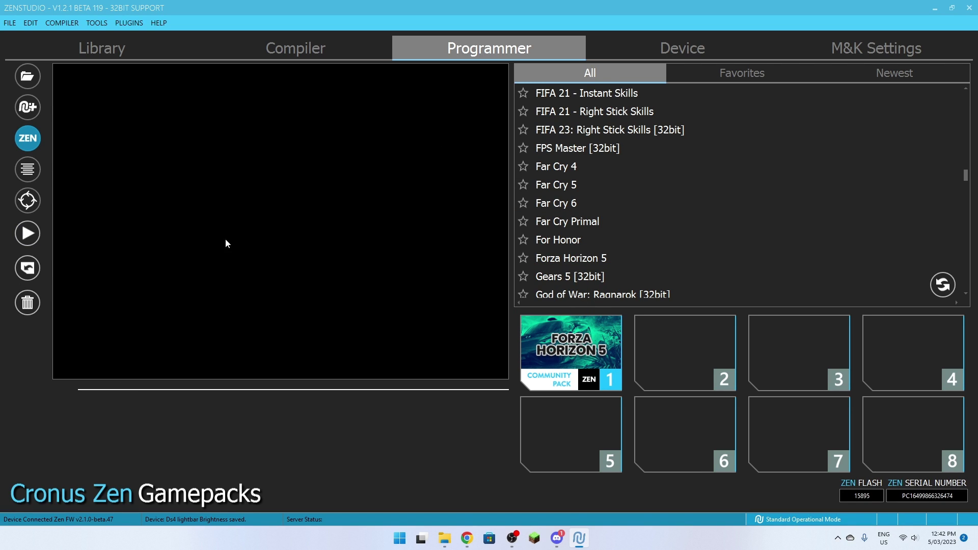
- Review the Emulator Output Protocol on the Device page, leaving it on AUTO
click(651, 46)
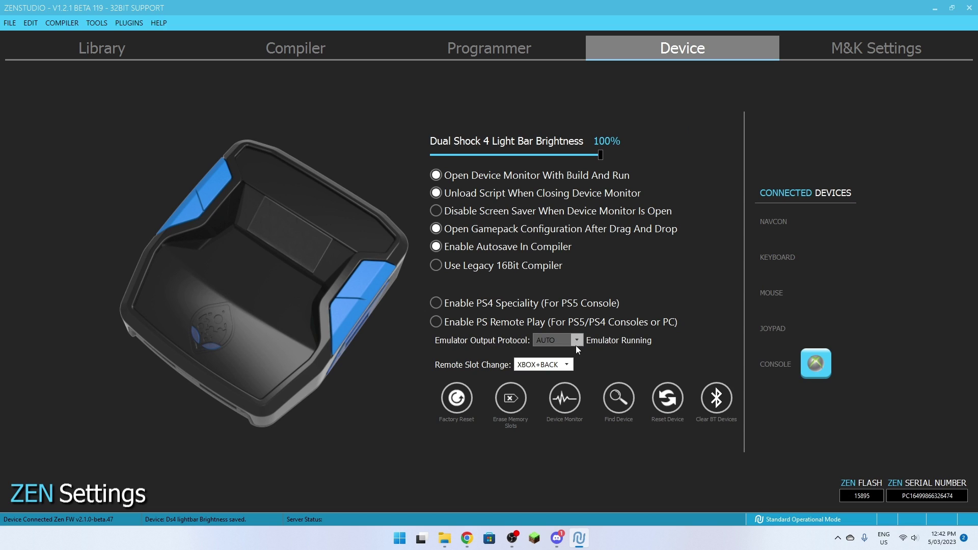
click(556, 340)
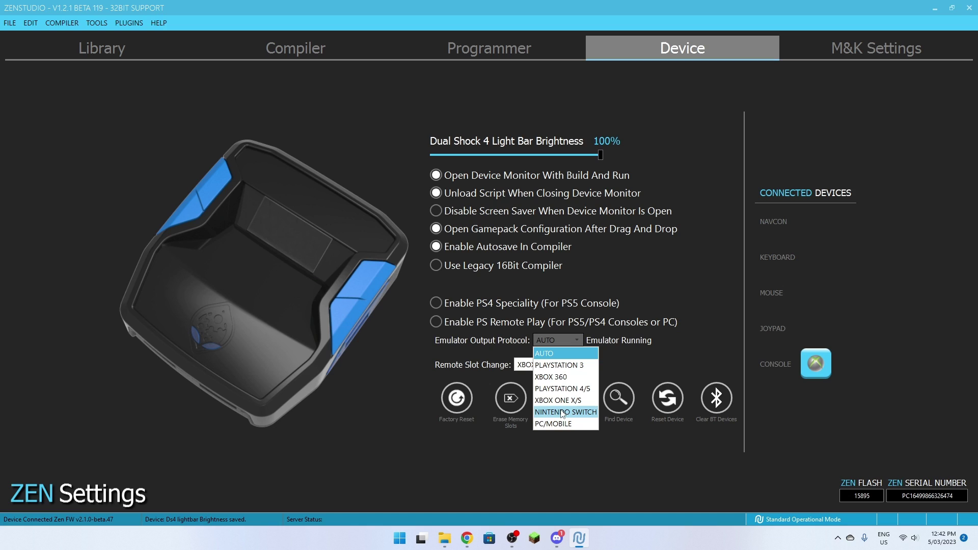
click(599, 461)
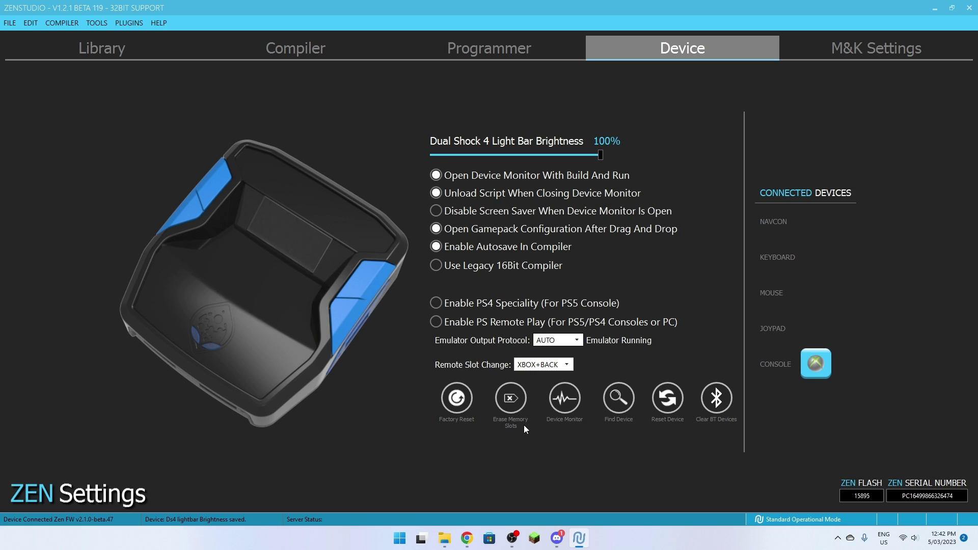
- View the Device Monitor and close it again
click(549, 394)
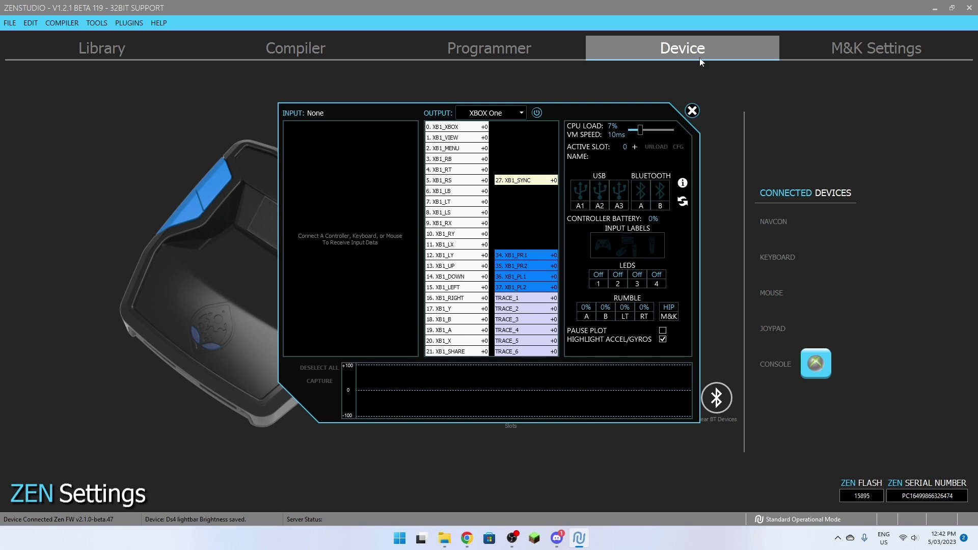
click(692, 111)
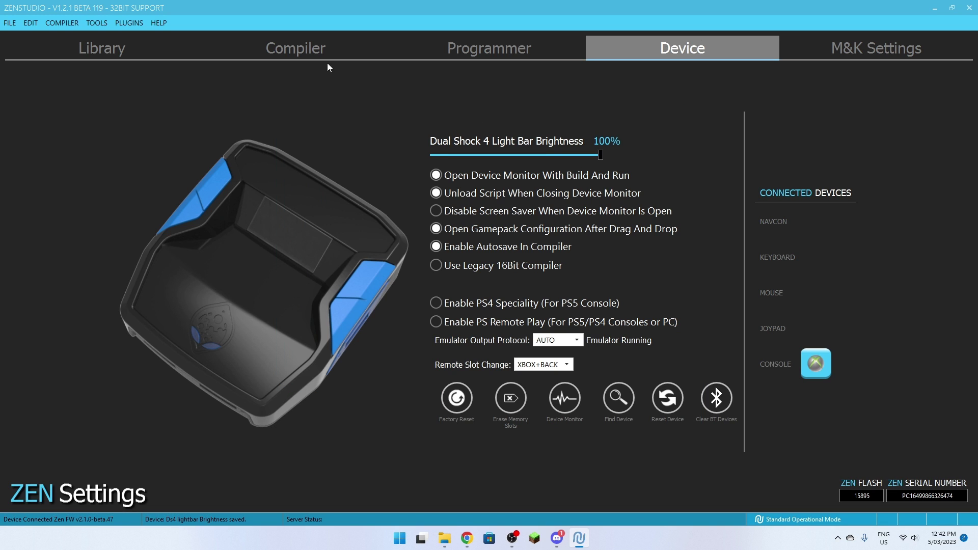
- Visit the M&K Settings and GPC Compiler pages, then return to the Programmer gamepack list
click(866, 48)
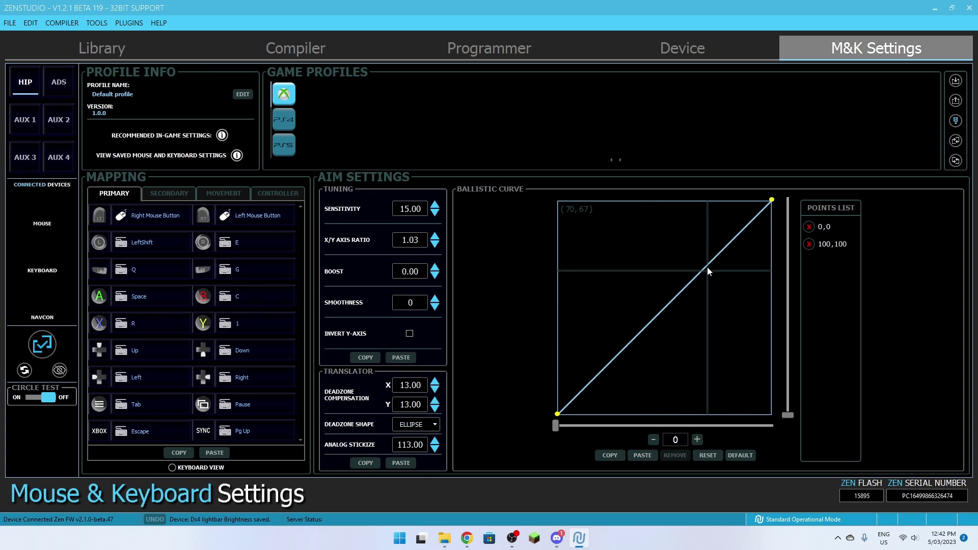
click(295, 48)
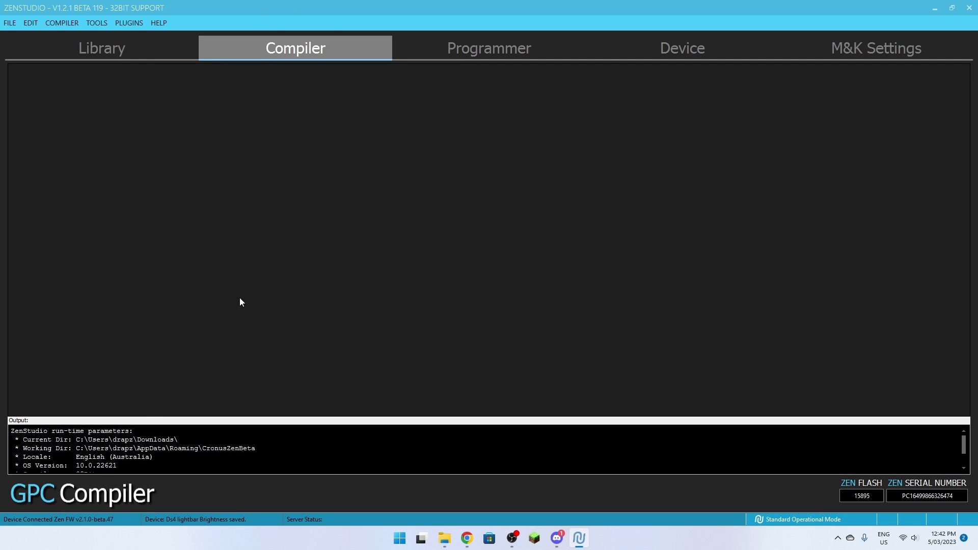
click(476, 48)
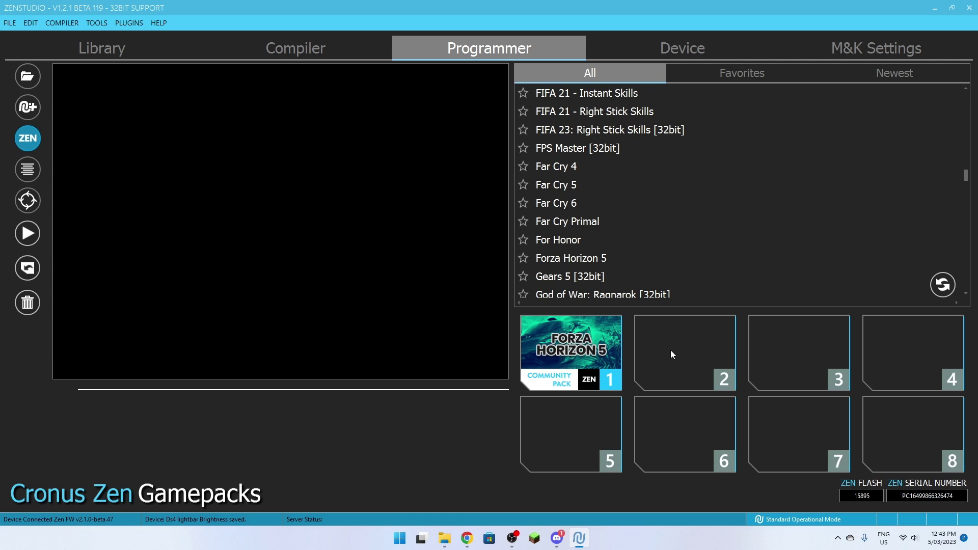
- Show the Device settings page with the Cronus Zen console connection listed
click(664, 45)
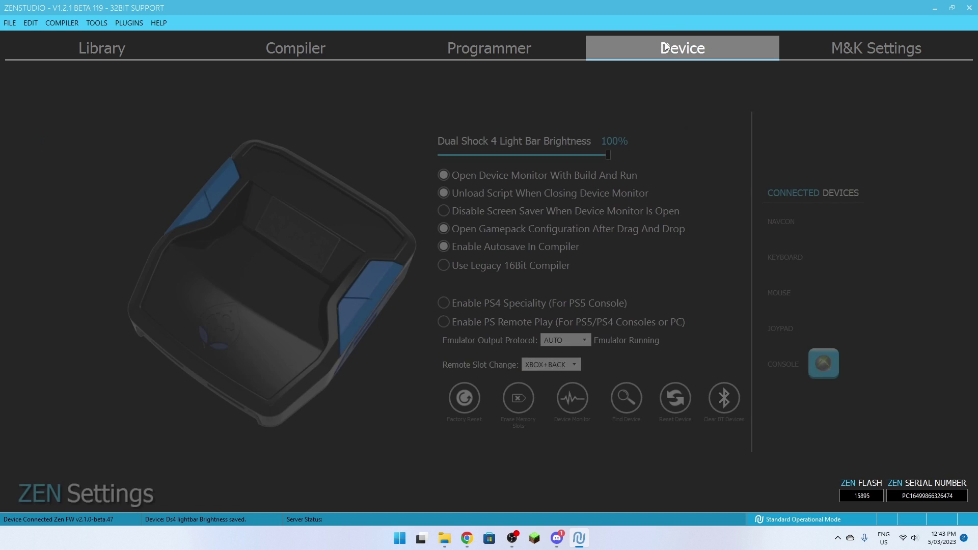